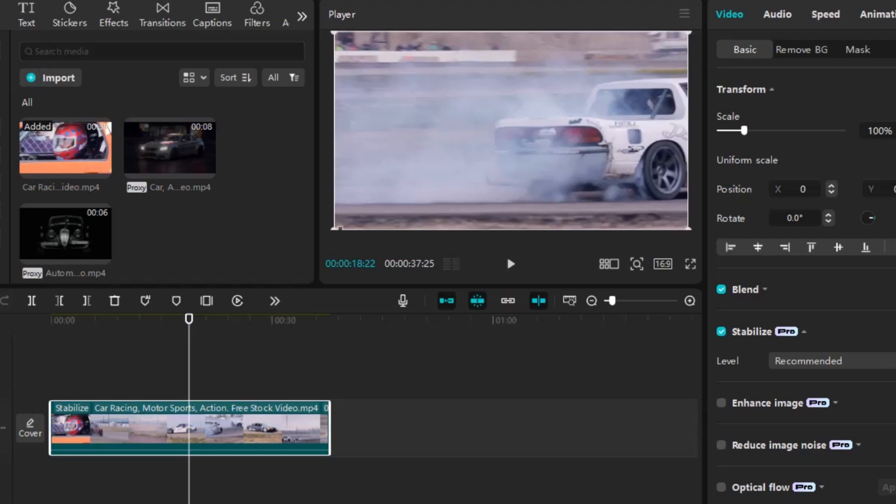
# - Scale the racing clip up to 107% and apply the Oppenheimer filter to it
pyautogui.moveTo(339, 228); pyautogui.dragTo(325, 251)
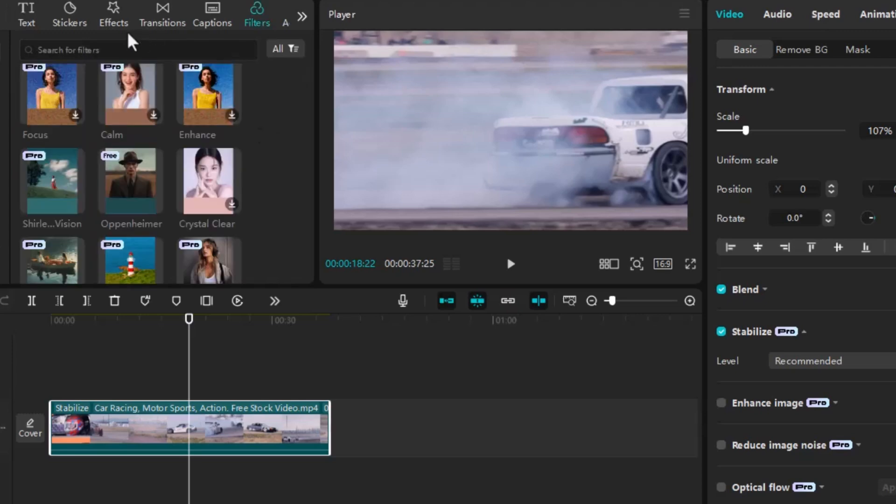
pyautogui.moveTo(134, 184)
pyautogui.moveTo(137, 192); pyautogui.dragTo(103, 411)
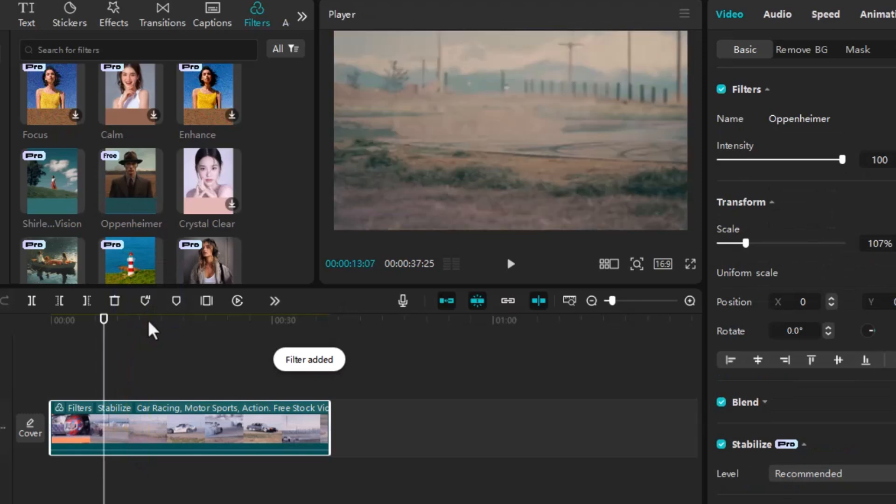
pyautogui.moveTo(103, 320); pyautogui.dragTo(148, 336)
# - Add the 6-second vintage car clip to the timeline directly after the racing clip and preview part of it
pyautogui.moveTo(70, 273)
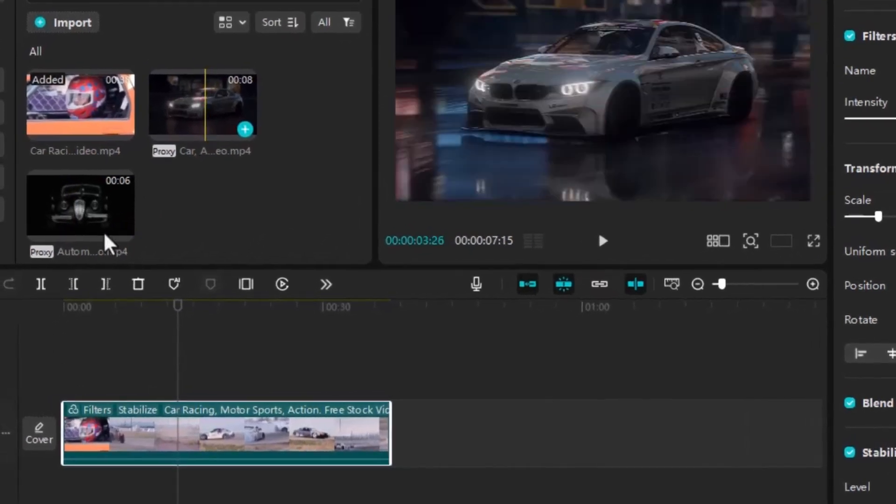
pyautogui.moveTo(73, 219); pyautogui.dragTo(430, 402)
pyautogui.click(405, 317)
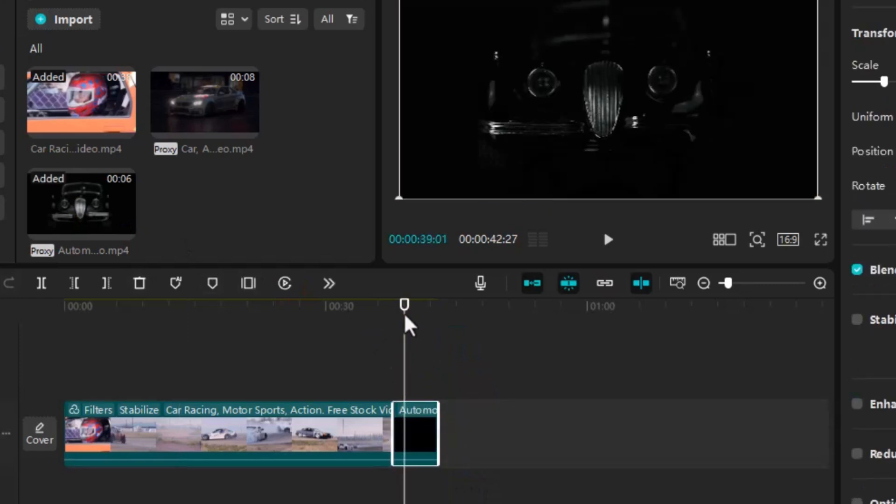
pyautogui.press('space')
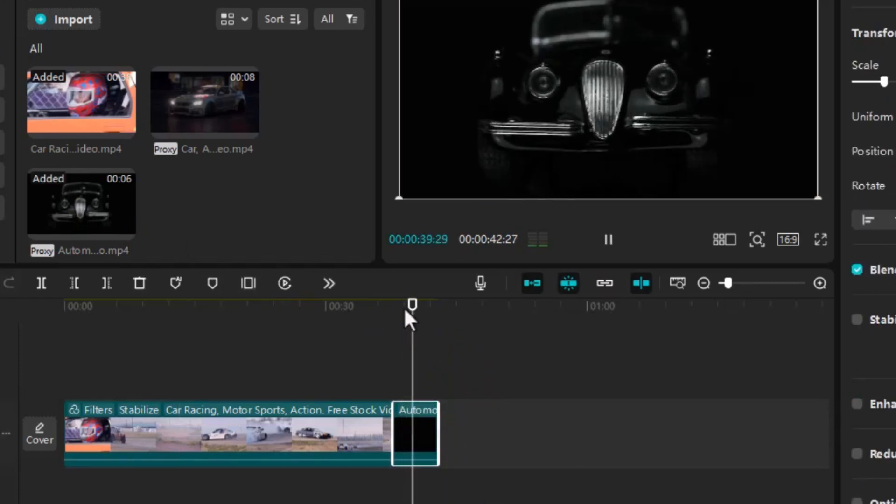
pyautogui.press('space')
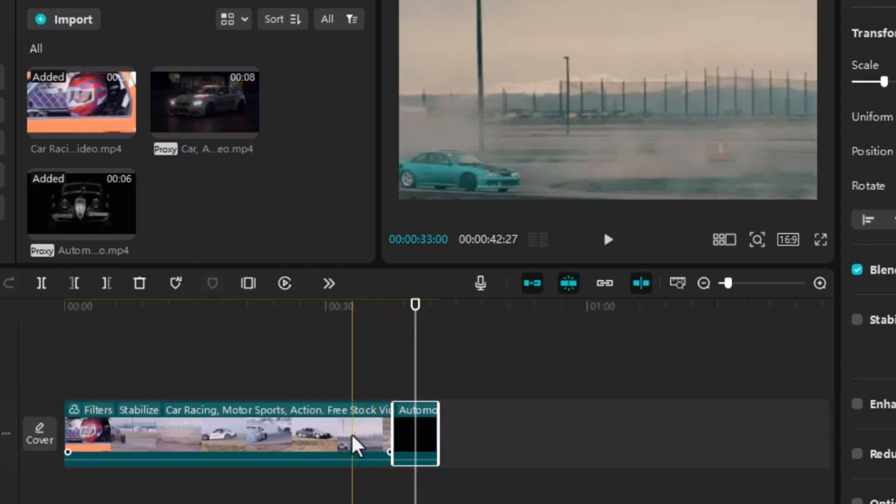
# - Copy the attributes of the racing clip on the timeline
pyautogui.click(352, 433)
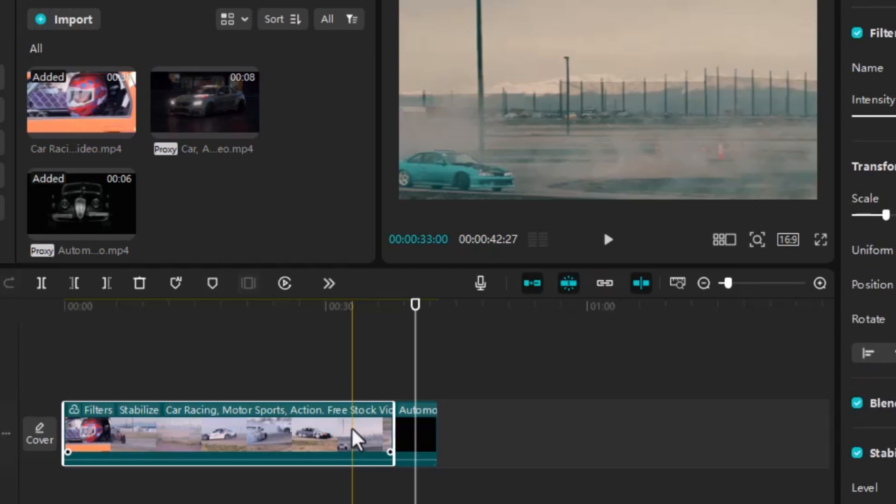
pyautogui.rightClick(352, 427)
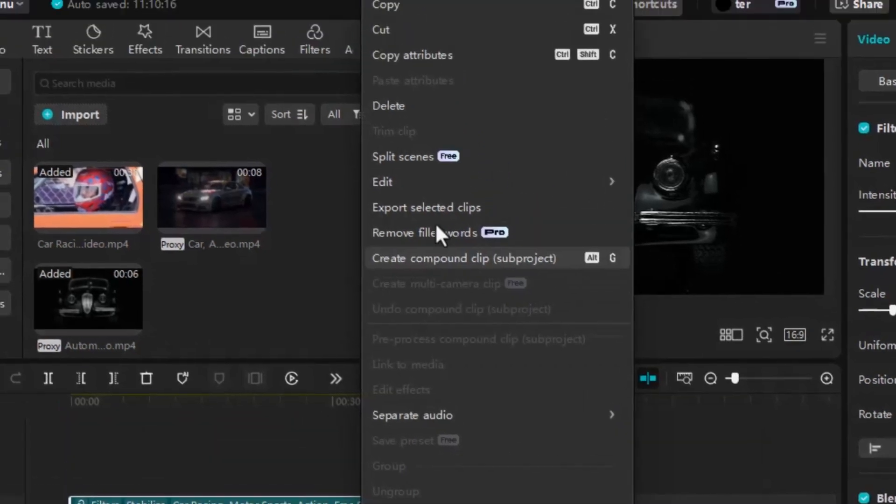
pyautogui.click(79, 68)
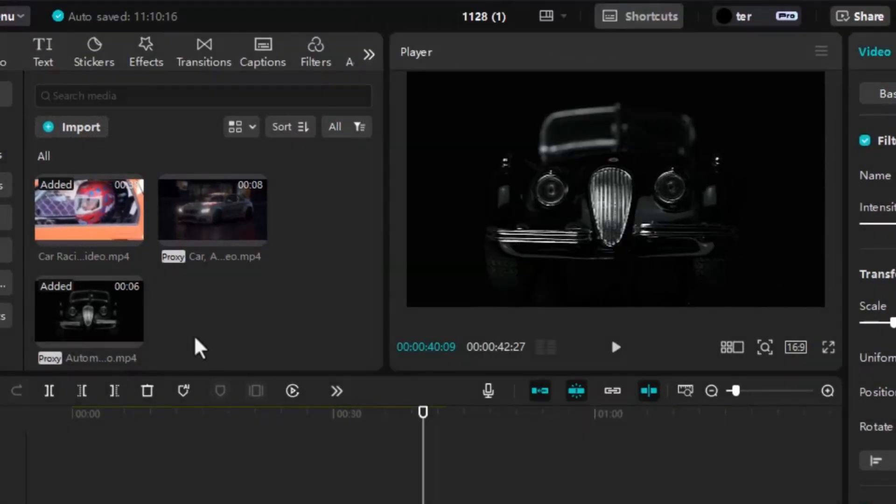
pyautogui.rightClick(334, 448)
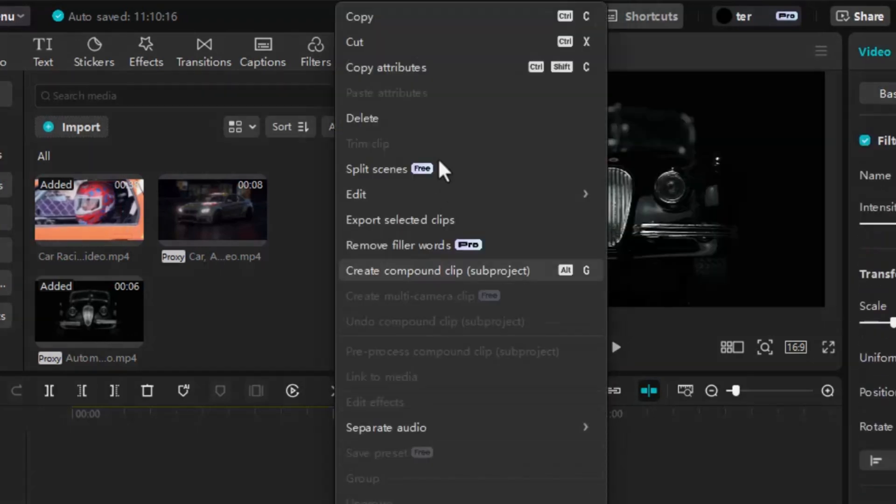
pyautogui.click(434, 68)
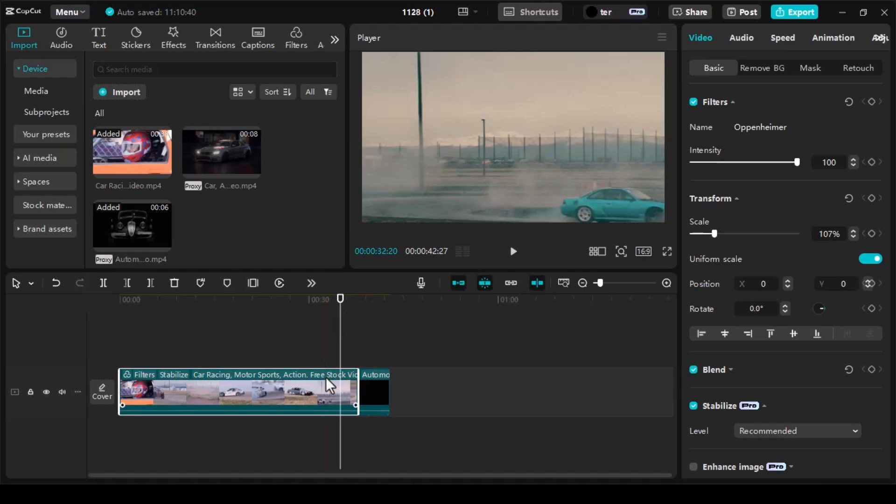
pyautogui.rightClick(328, 376)
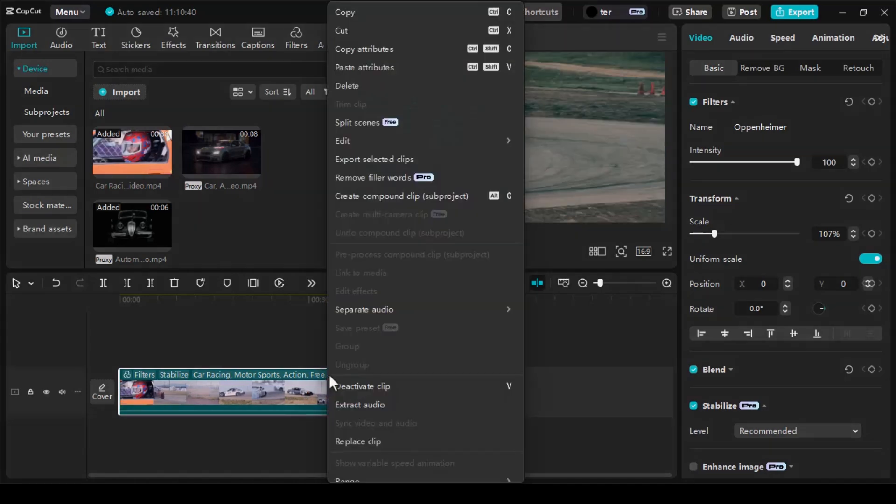
pyautogui.click(427, 51)
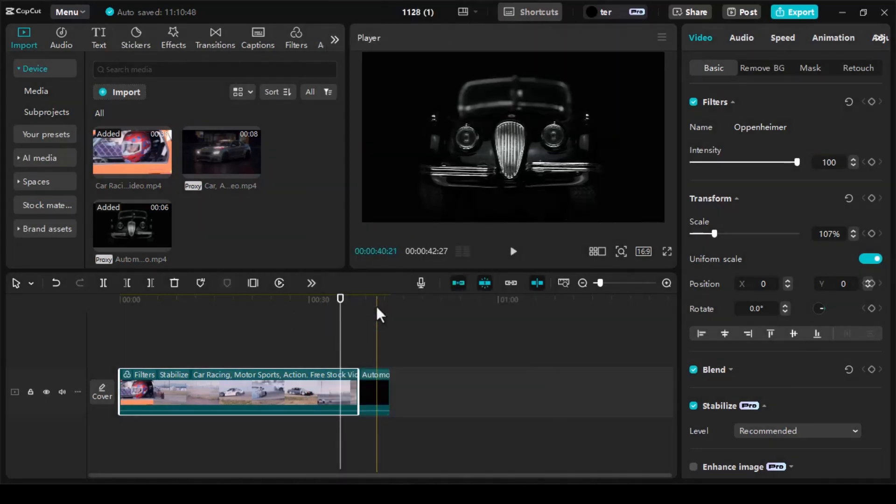
# - Paste the copied attributes onto the vintage car clip, including filters, location size, blend and canvas but excluding Stabilize and all audio attributes
pyautogui.click(376, 361)
pyautogui.click(381, 388)
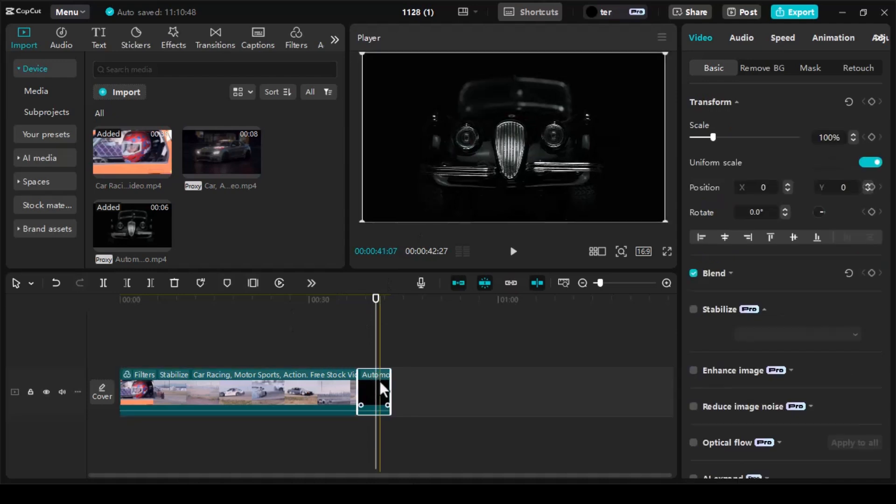
pyautogui.rightClick(381, 383)
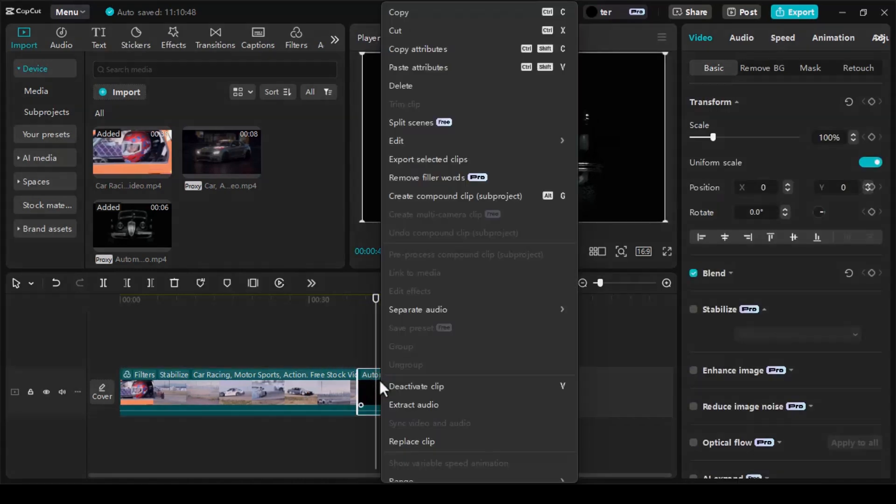
pyautogui.click(424, 64)
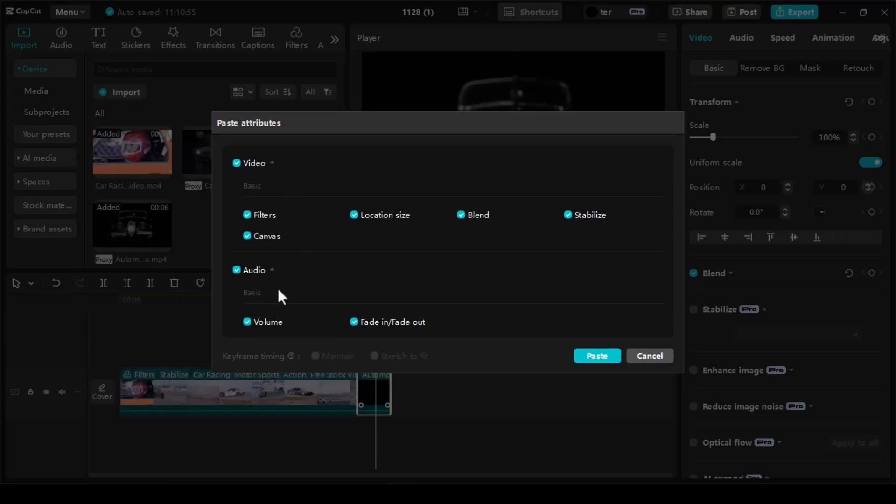
pyautogui.click(238, 271)
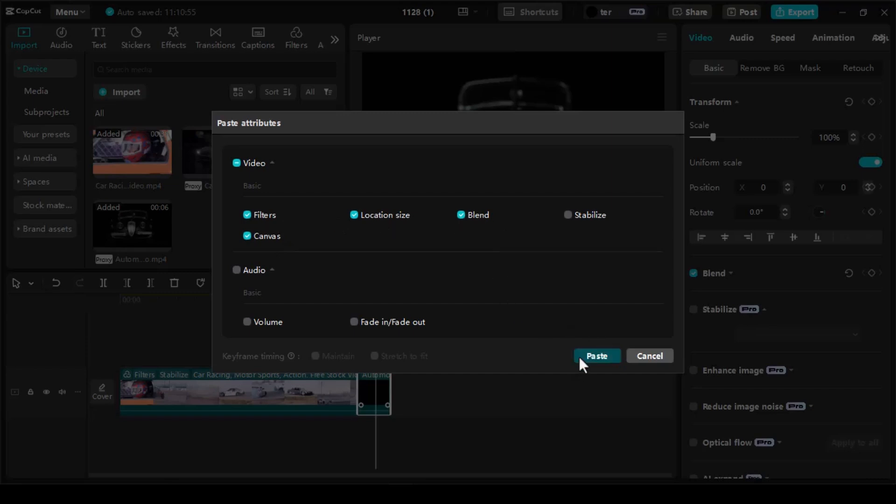
pyautogui.click(597, 356)
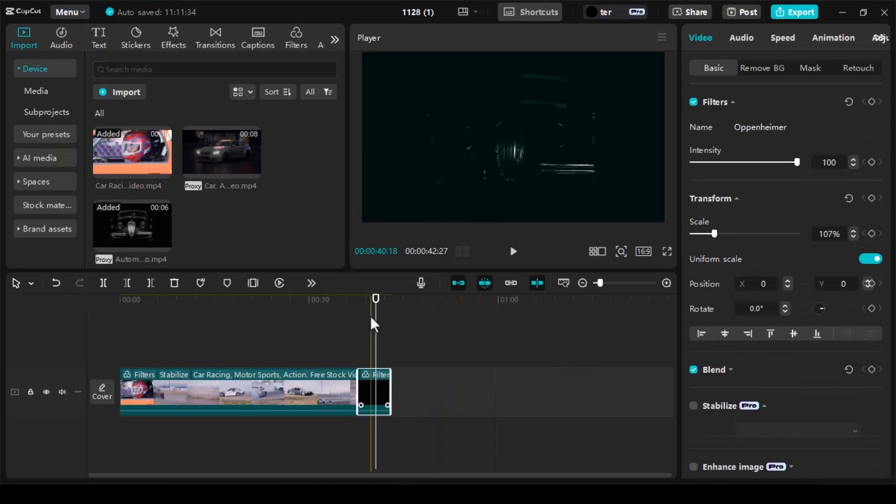
# - Compare the two clips in the preview and delete the vintage car clip from the timeline
pyautogui.moveTo(372, 323); pyautogui.dragTo(369, 308)
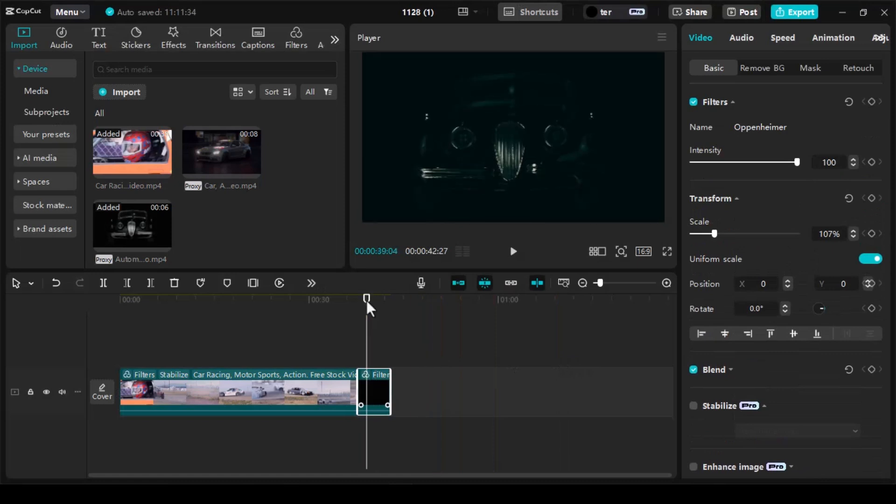
pyautogui.click(299, 301)
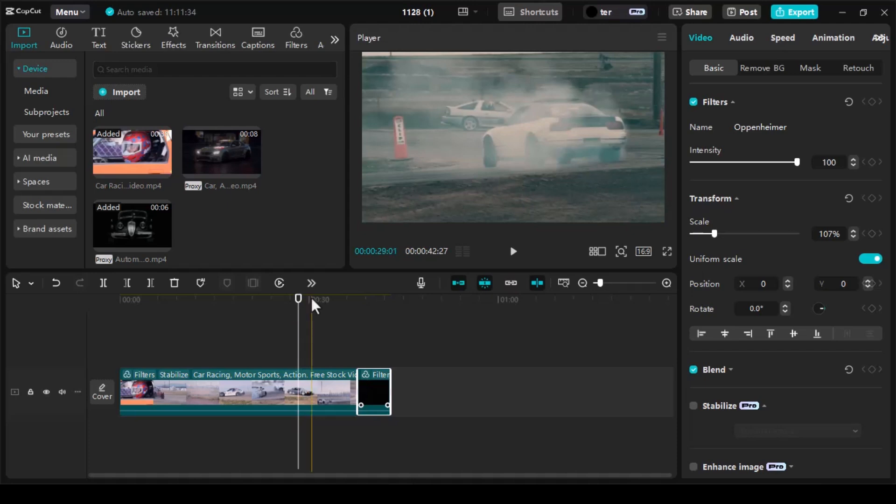
pyautogui.click(312, 303)
pyautogui.click(376, 323)
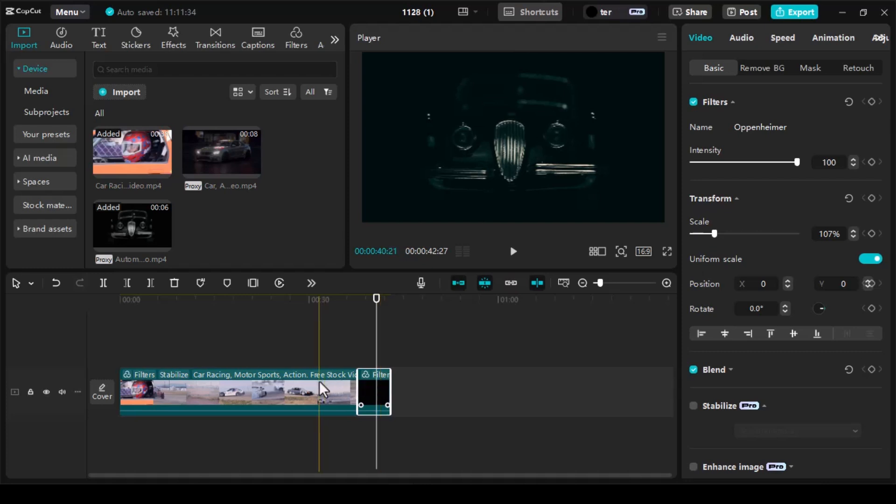
pyautogui.click(353, 386)
pyautogui.click(361, 376)
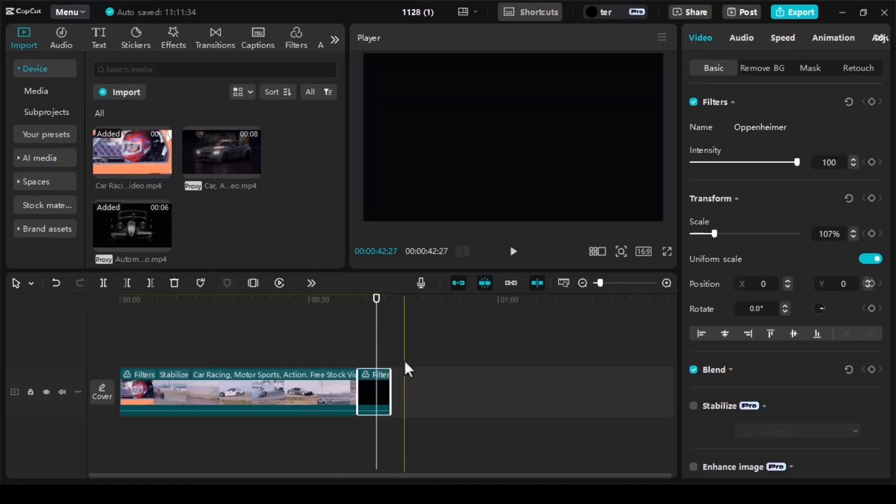
pyautogui.press('Delete')
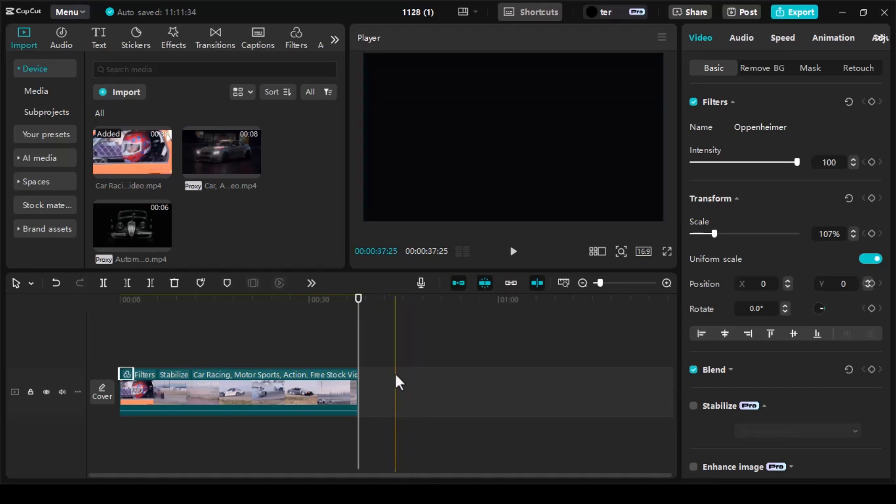
# - Enlarge the timeline scale and set the main track's height to Short
pyautogui.click(159, 385)
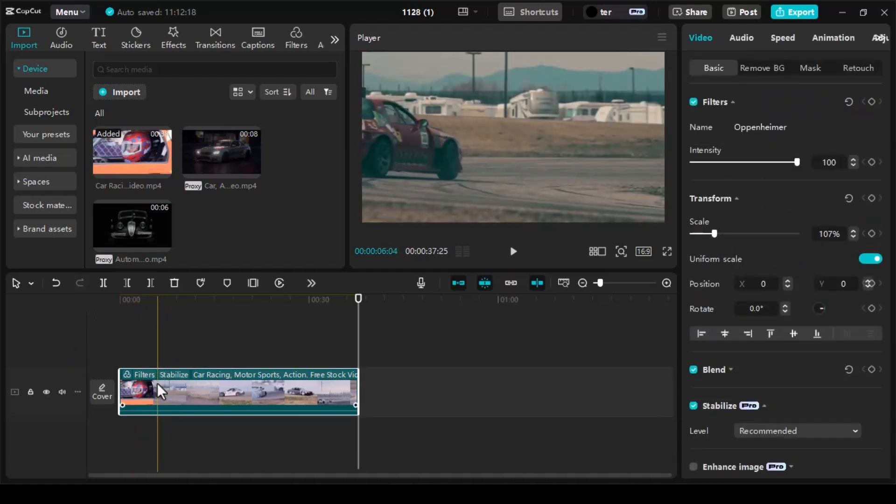
pyautogui.keyDown('ctrl'); pyautogui.scroll(4, 149, 398); pyautogui.keyUp('ctrl')
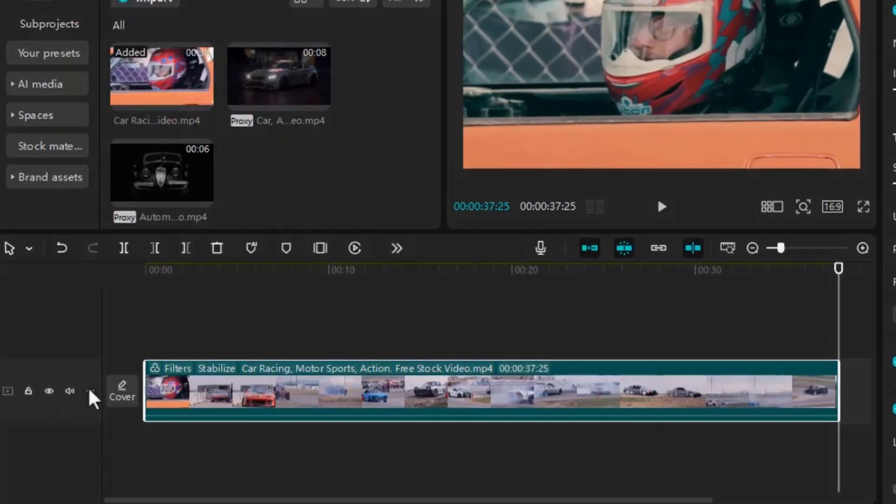
pyautogui.click(78, 393)
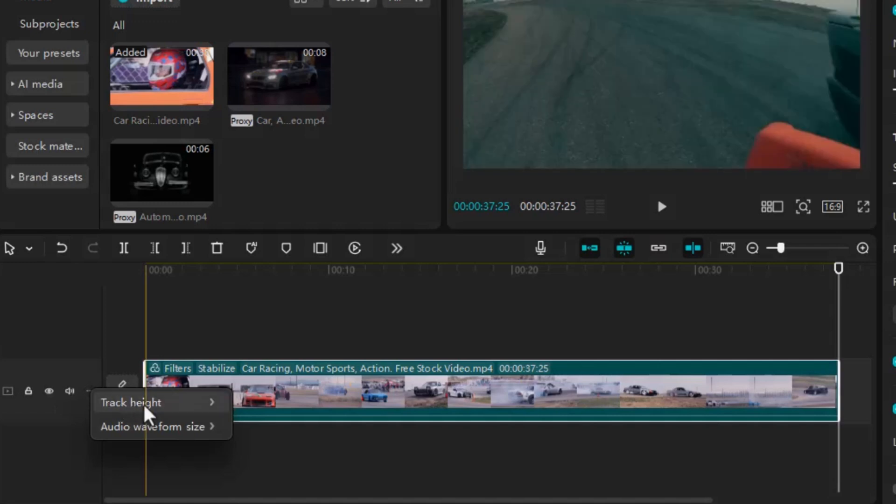
pyautogui.moveTo(204, 410)
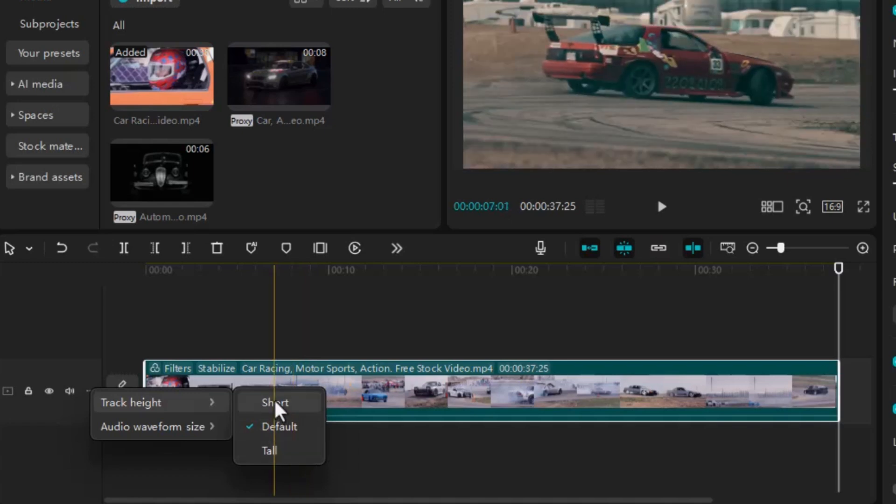
pyautogui.click(289, 404)
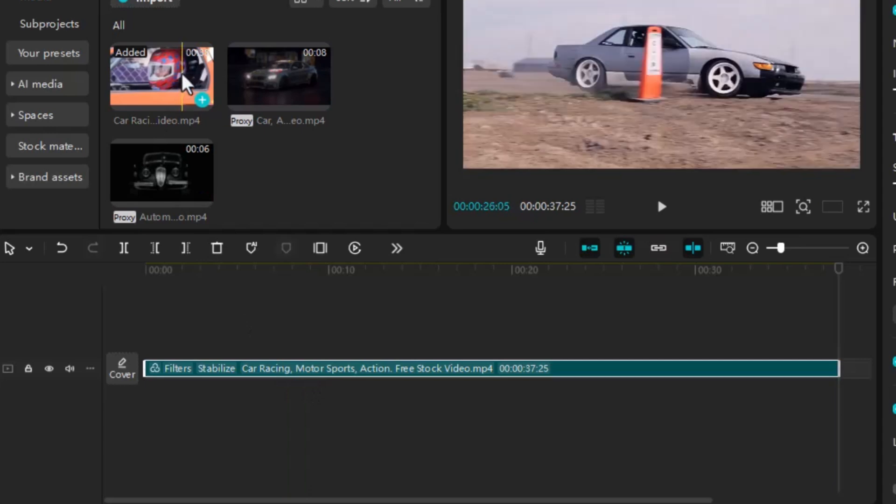
# - Place a second copy of the racing clip on a new track above, starting about 2 seconds in, and set that track's height to Short
pyautogui.moveTo(187, 85); pyautogui.dragTo(194, 320)
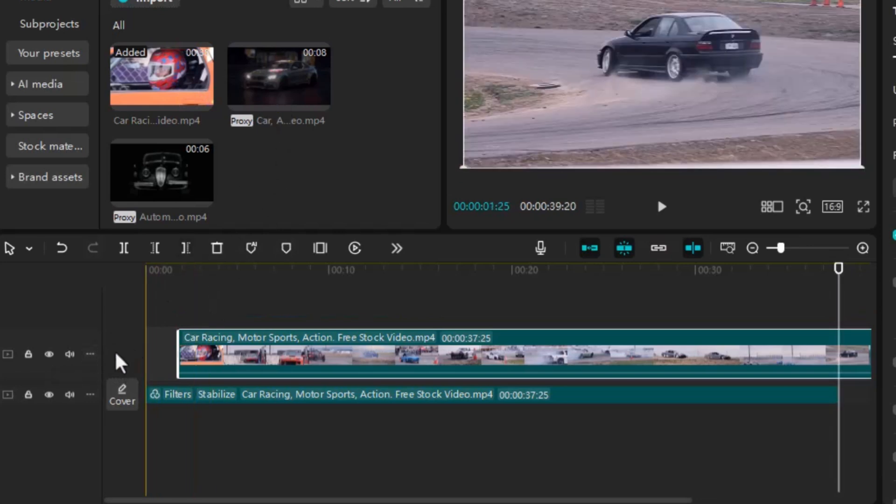
pyautogui.click(92, 355)
pyautogui.moveTo(142, 373)
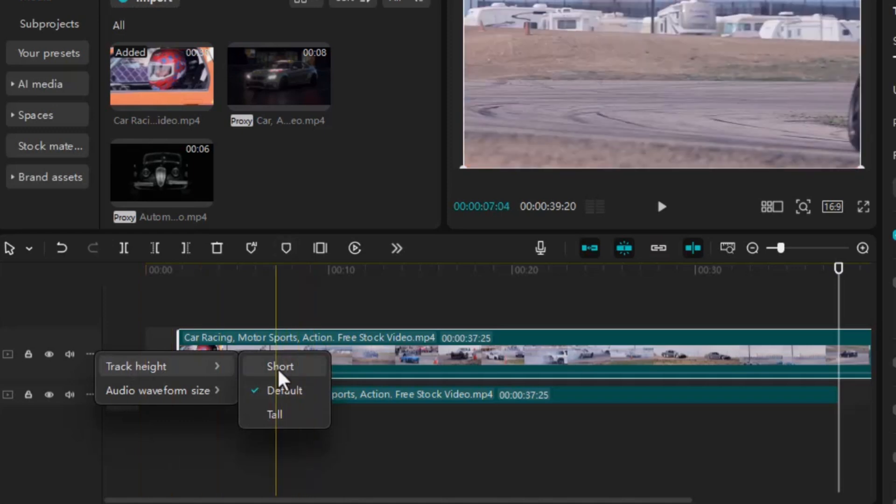
pyautogui.click(280, 372)
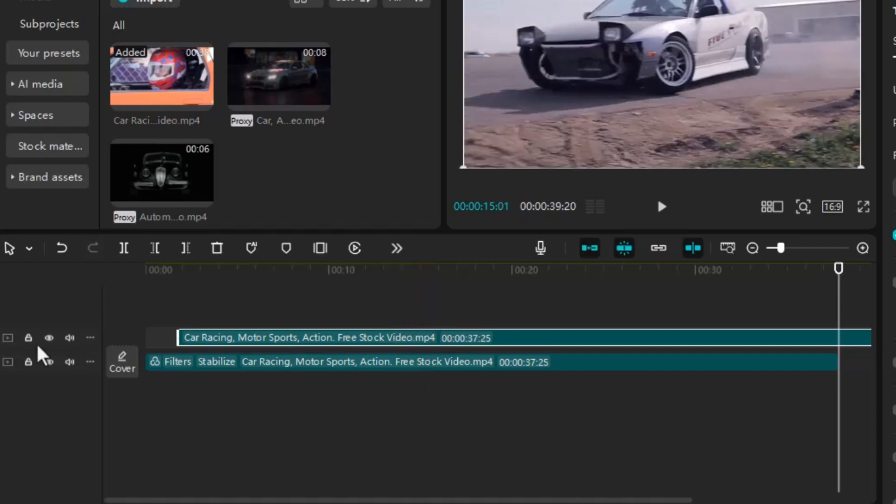
# - Set the upper track's height to Tall
pyautogui.click(90, 339)
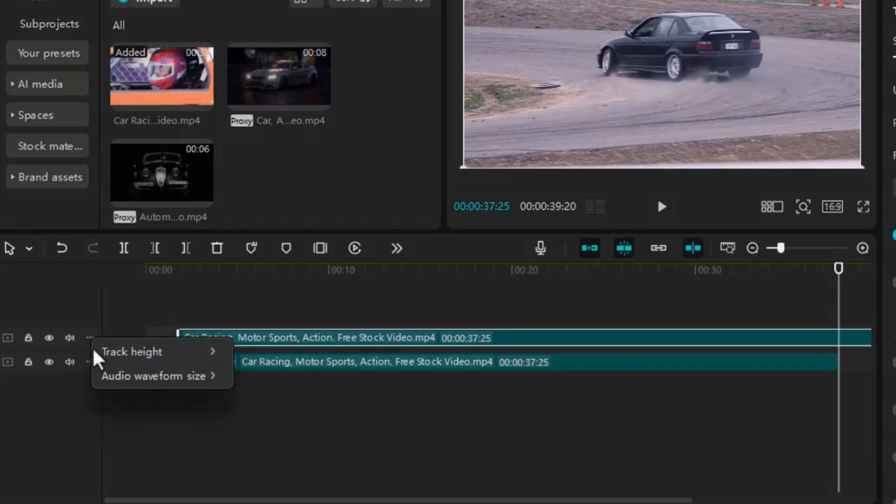
pyautogui.moveTo(124, 361)
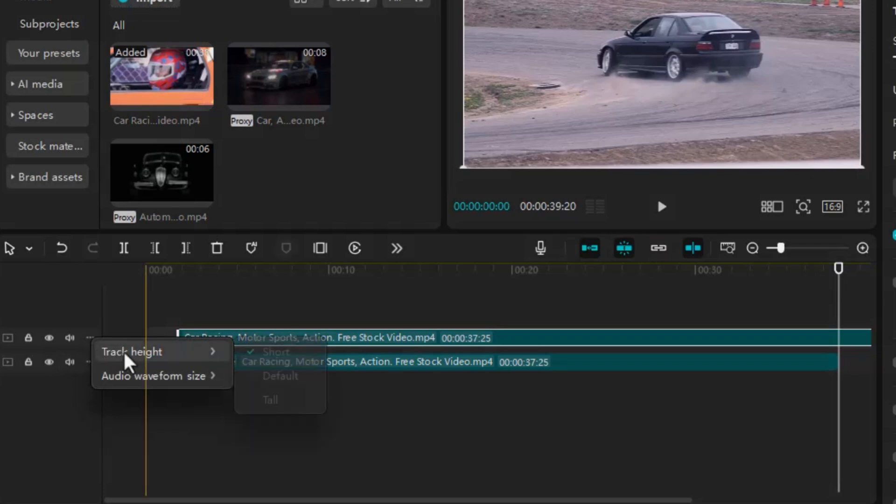
pyautogui.click(273, 400)
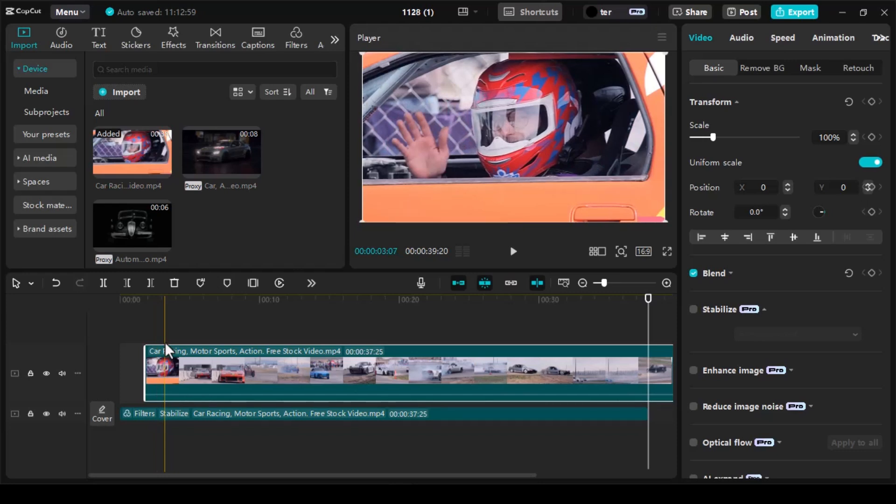
pyautogui.moveTo(165, 342); pyautogui.dragTo(128, 347)
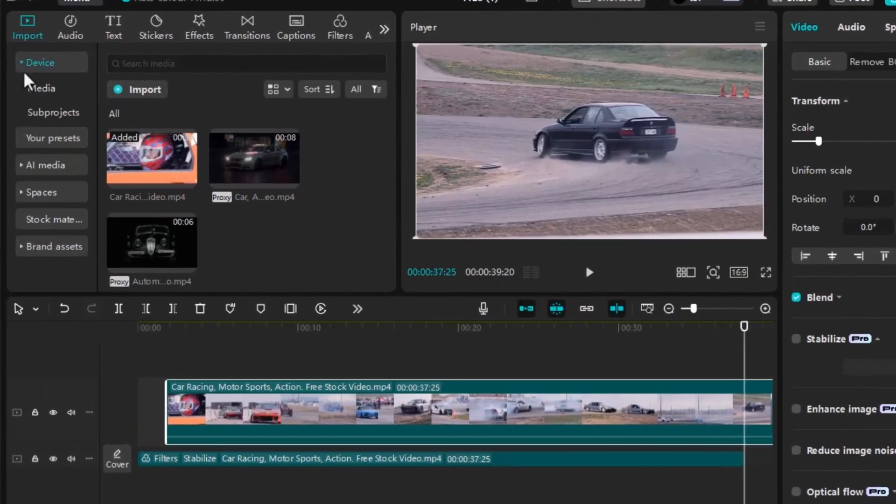
# - Add the song Love is Forever to the timeline, delete its duplicate, and align the remaining copy to the timeline's start
pyautogui.click(63, 37)
pyautogui.moveTo(325, 122); pyautogui.dragTo(514, 503)
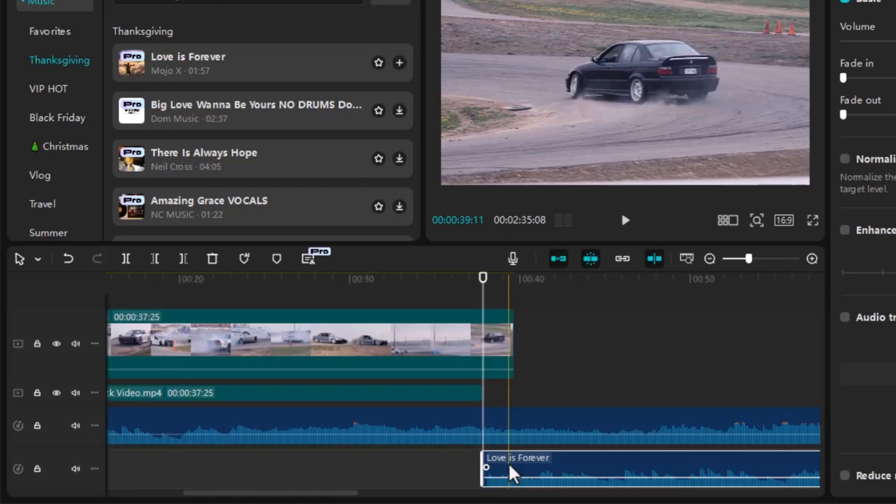
pyautogui.press('Delete')
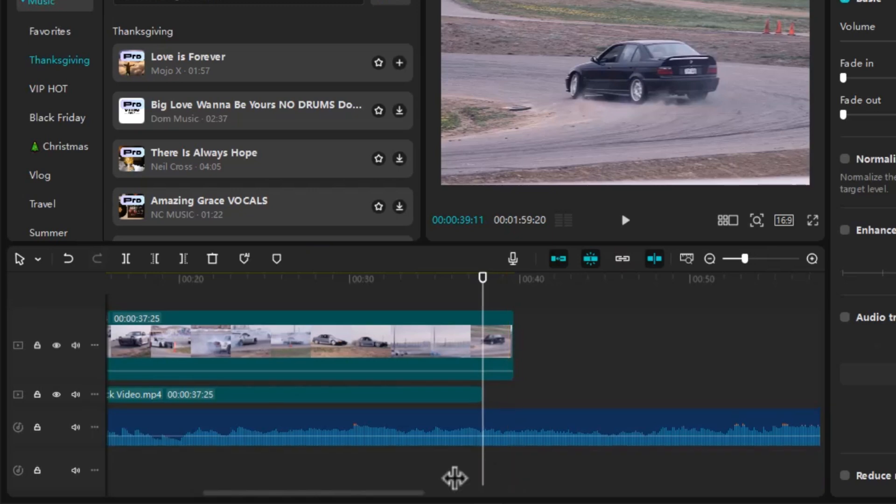
pyautogui.moveTo(294, 498); pyautogui.dragTo(149, 491)
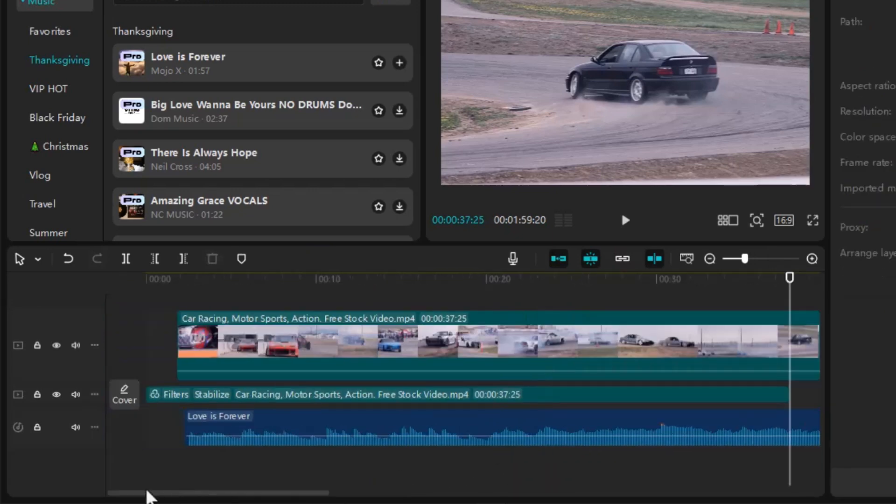
pyautogui.click(255, 426)
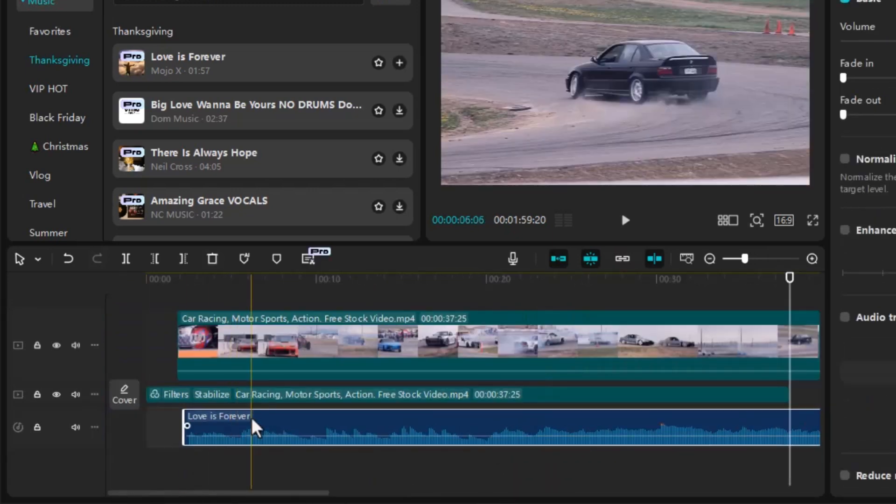
pyautogui.moveTo(220, 423); pyautogui.dragTo(166, 433)
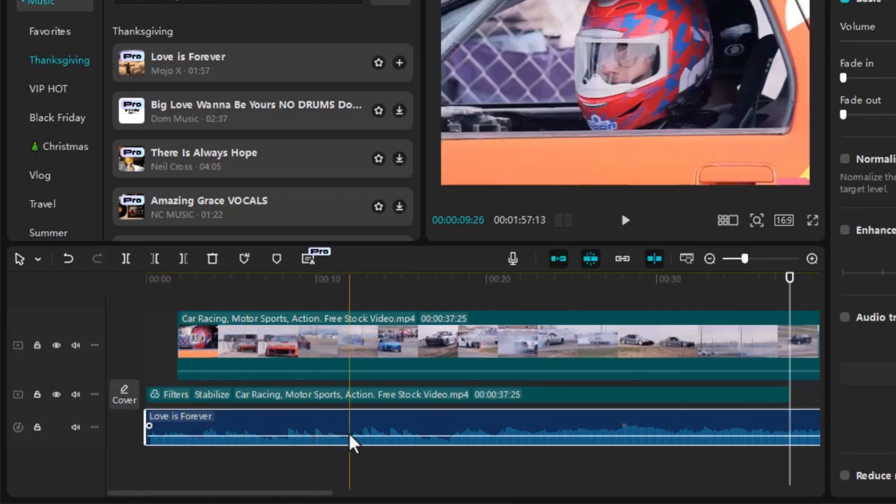
# - Set the audio track's height to Tall
pyautogui.click(96, 430)
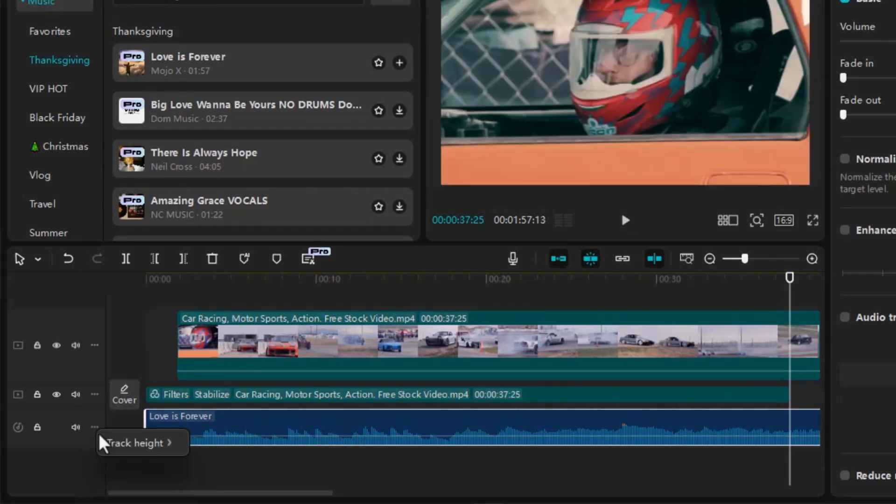
pyautogui.moveTo(116, 441)
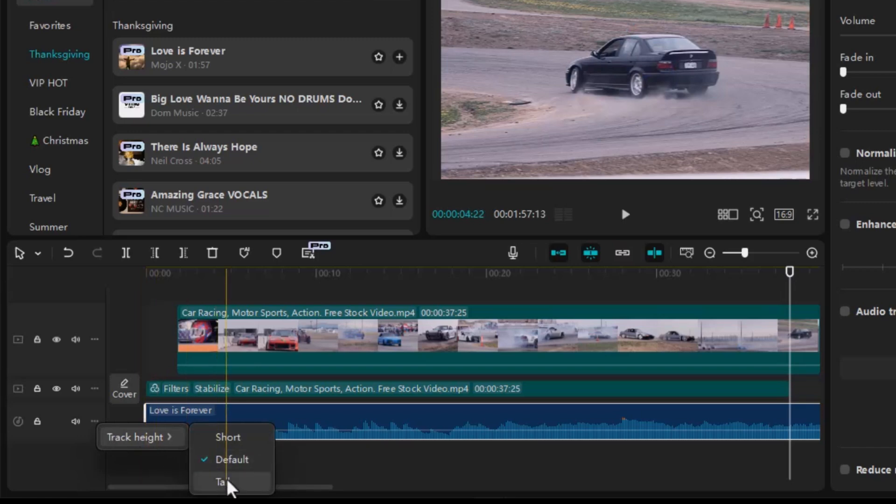
pyautogui.click(228, 483)
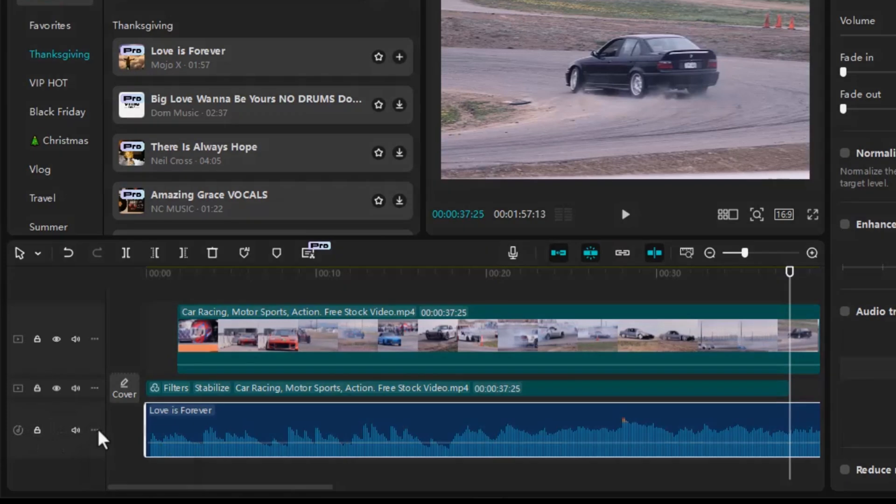
# - Set the audio track's height to Short and the main video track's height to Default
pyautogui.click(96, 430)
pyautogui.moveTo(140, 445)
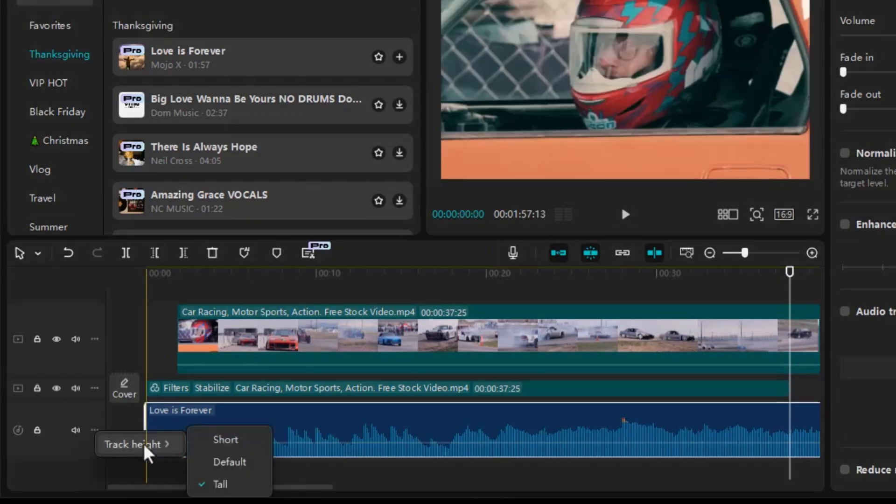
pyautogui.click(218, 442)
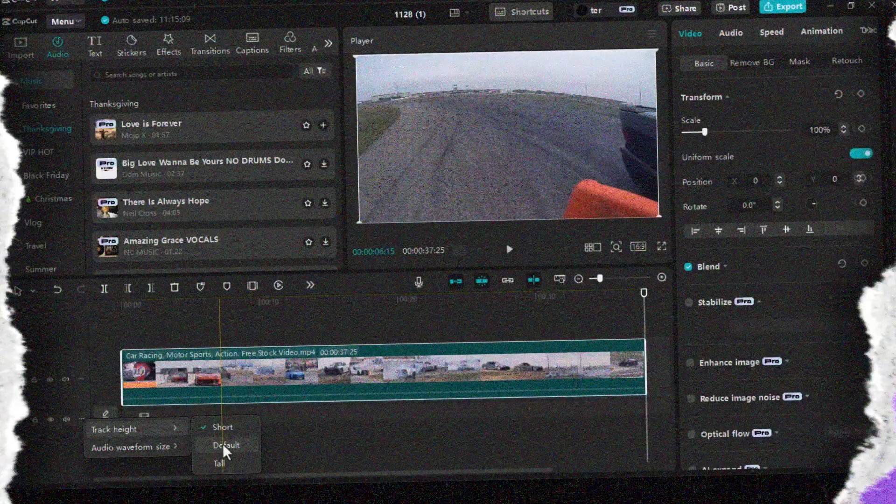
pyautogui.click(223, 444)
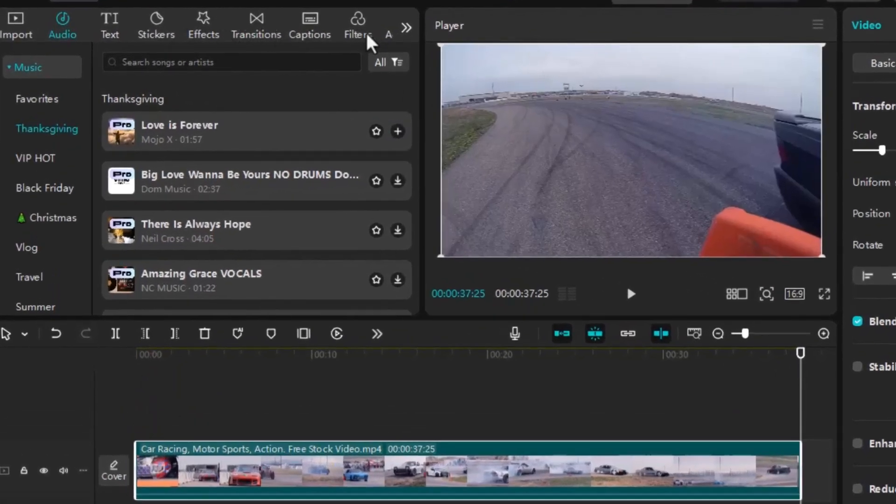
# - Display the available filters and preview the Oppenheimer filter
pyautogui.click(360, 33)
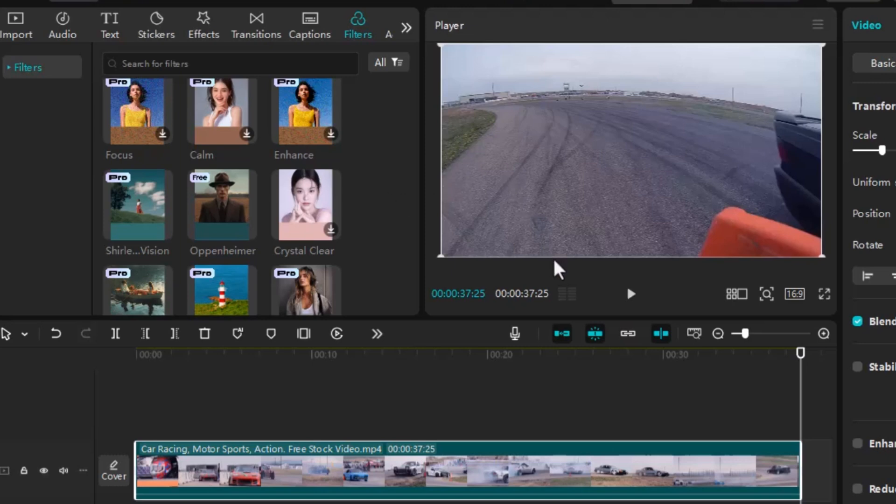
pyautogui.moveTo(248, 232)
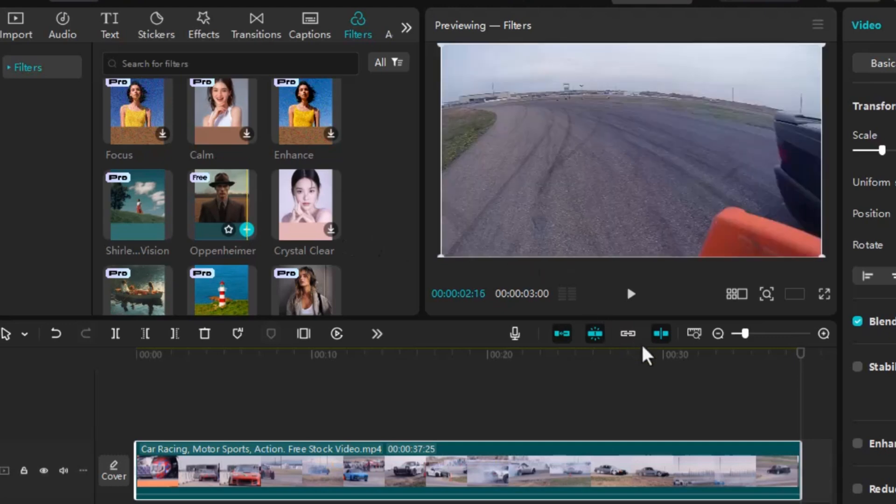
pyautogui.click(406, 28)
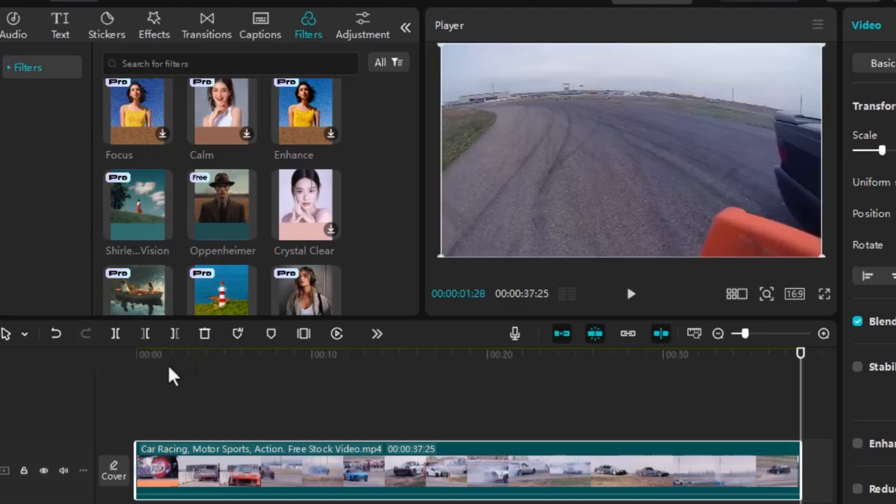
# - Play the racing clip from about 2 seconds and apply the Oppenheimer filter to it
pyautogui.click(170, 369)
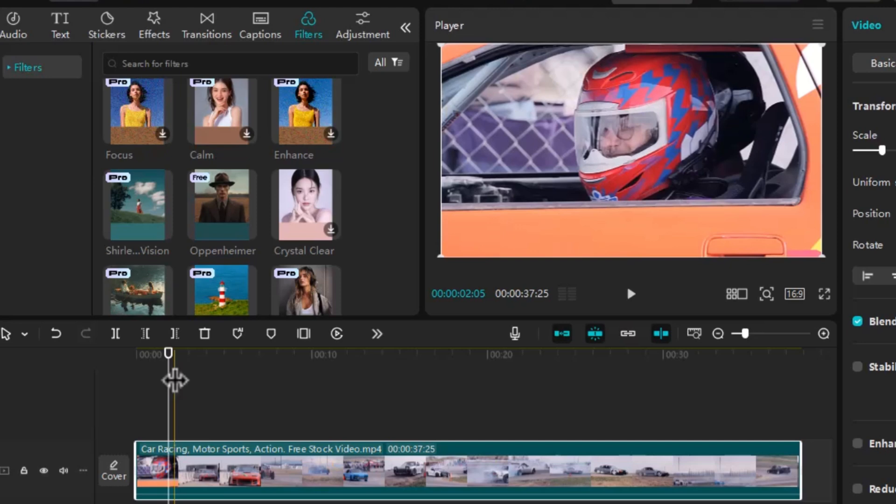
pyautogui.press('space')
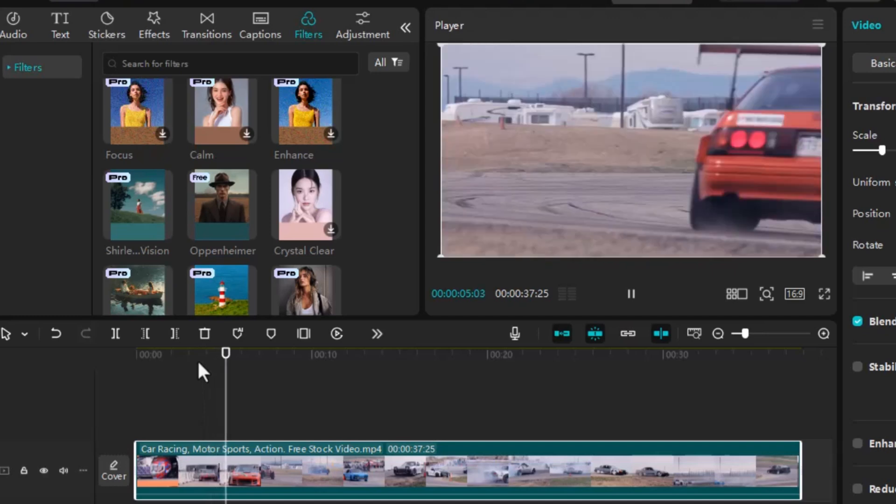
pyautogui.press('space')
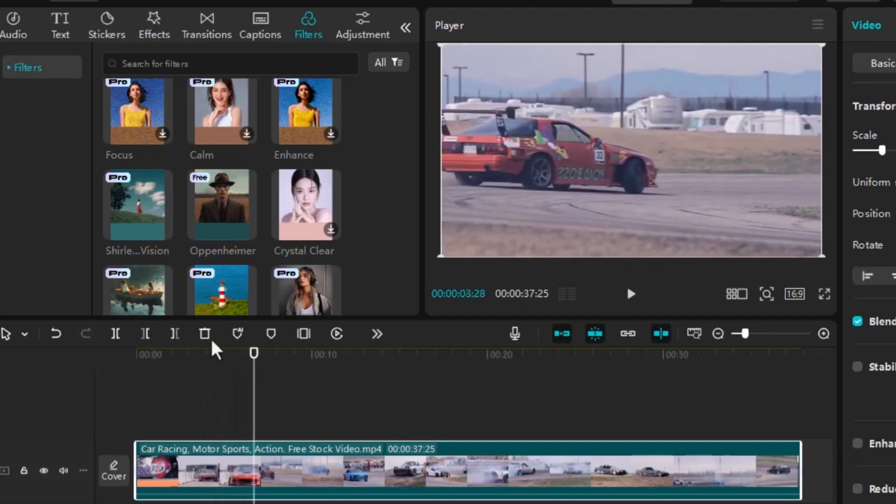
pyautogui.click(226, 241)
pyautogui.moveTo(226, 240); pyautogui.dragTo(179, 478)
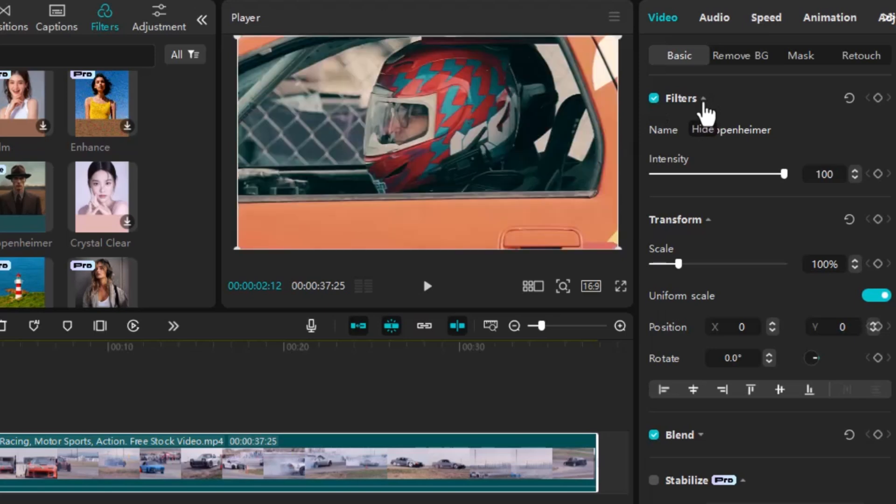
# - Collapse and re-expand the clip's Filters settings, keep the intensity at 100, and remove the Oppenheimer filter
pyautogui.click(704, 99)
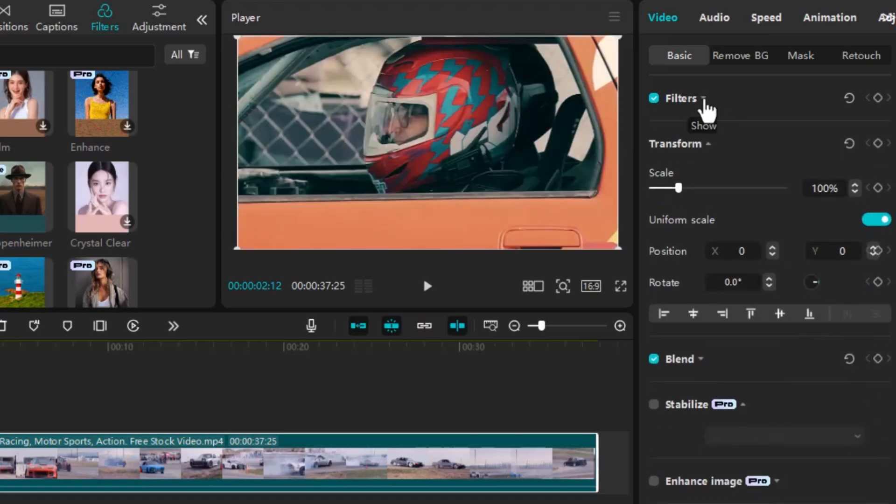
pyautogui.click(704, 99)
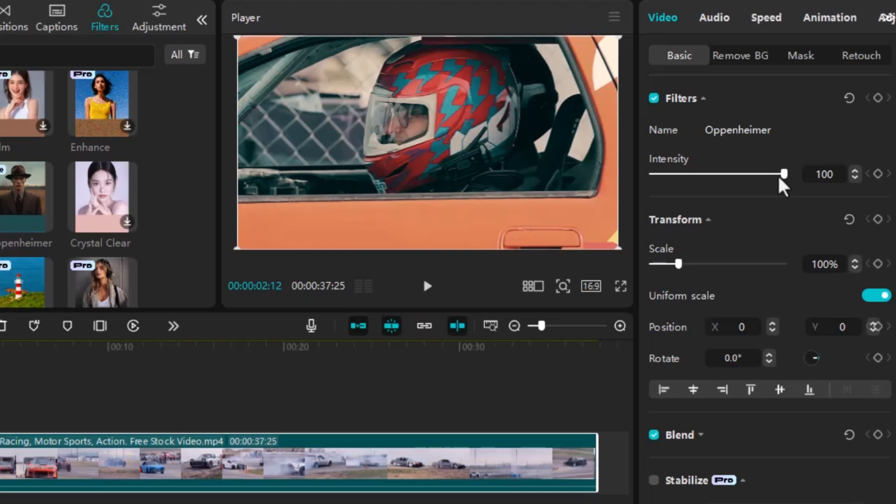
pyautogui.moveTo(781, 181)
pyautogui.mouseDown()
pyautogui.moveTo(701, 186)
pyautogui.moveTo(795, 181)
pyautogui.mouseUp()
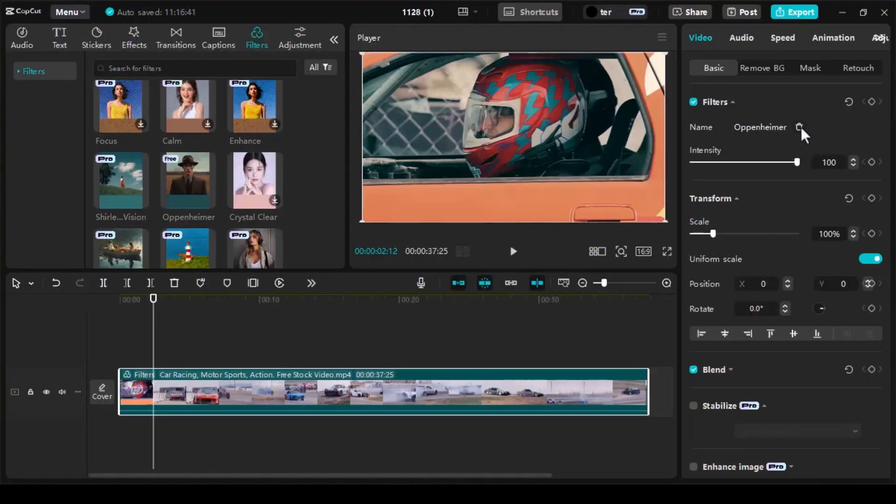
pyautogui.click(800, 127)
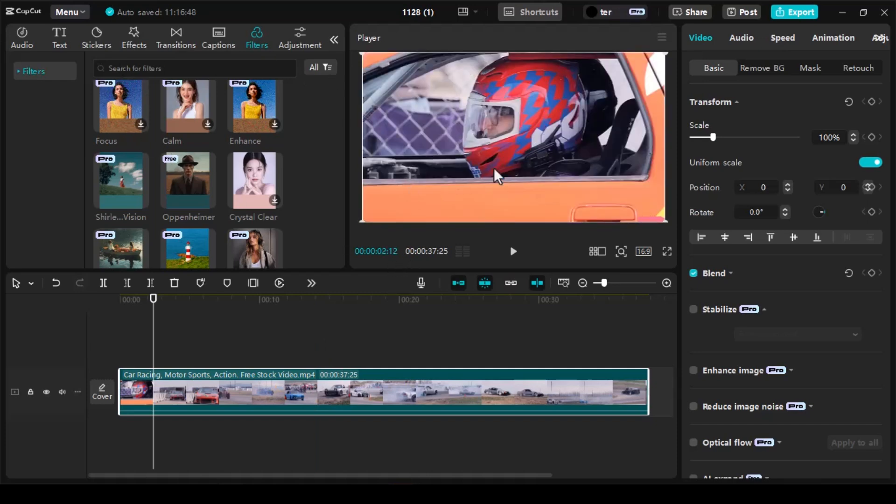
# - Set the project's aspect ratio to 9:16 and select the racing clip in the preview
pyautogui.click(649, 253)
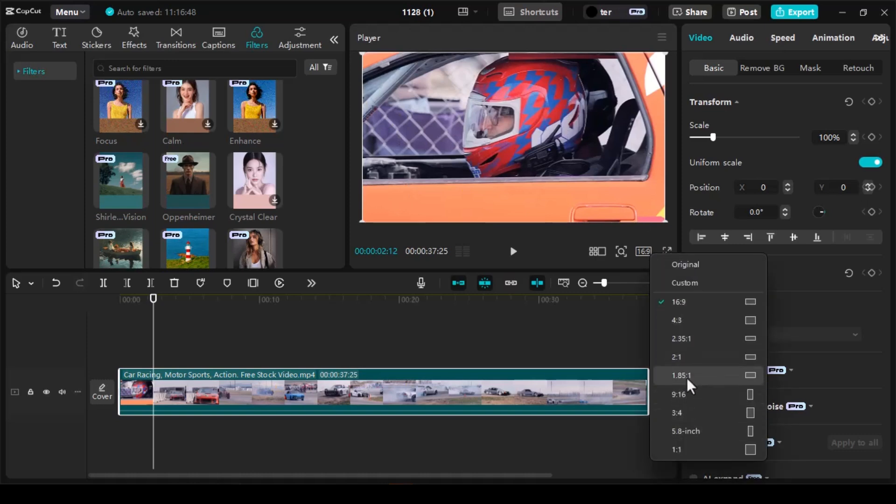
pyautogui.click(687, 393)
pyautogui.click(514, 136)
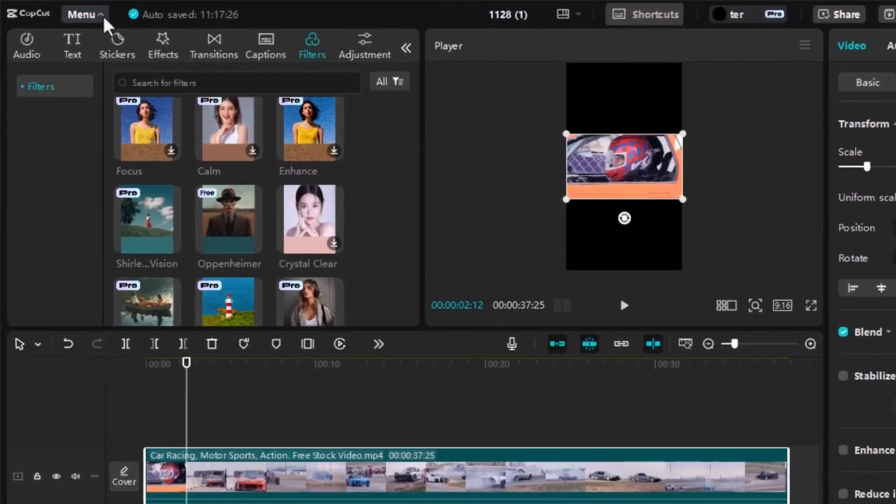
# - Switch the workspace layout to Vertical
pyautogui.click(85, 15)
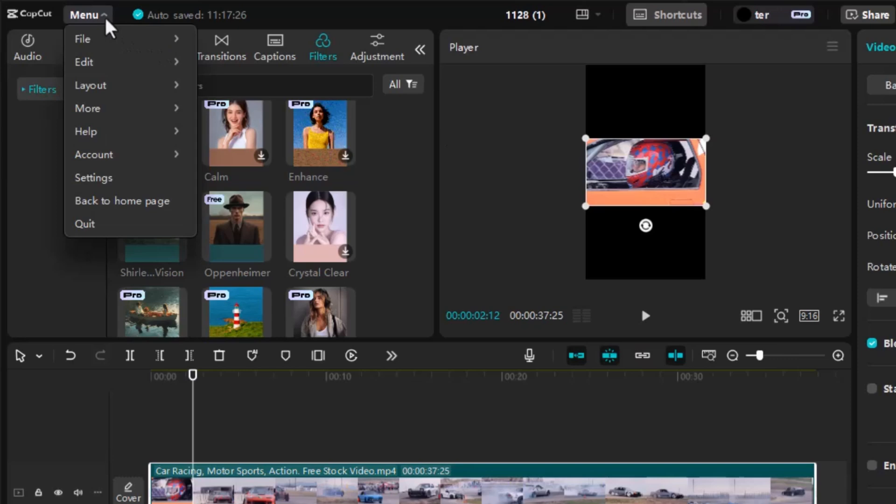
pyautogui.moveTo(107, 84)
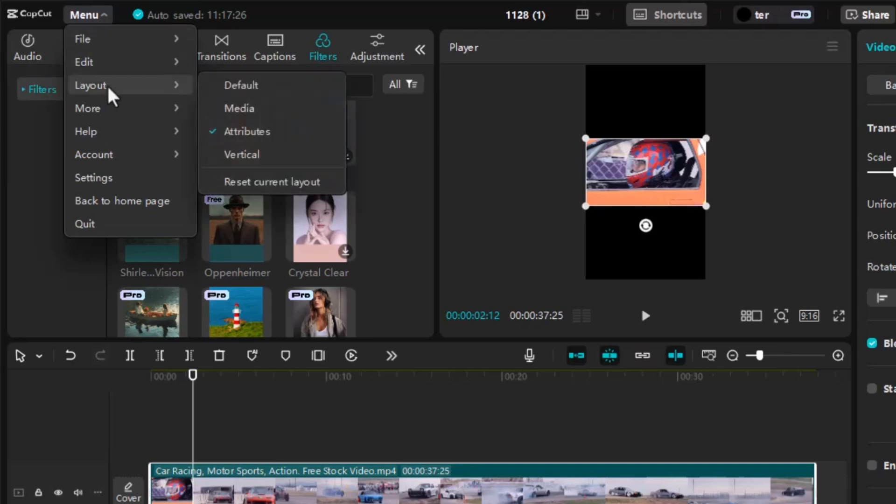
pyautogui.click(242, 153)
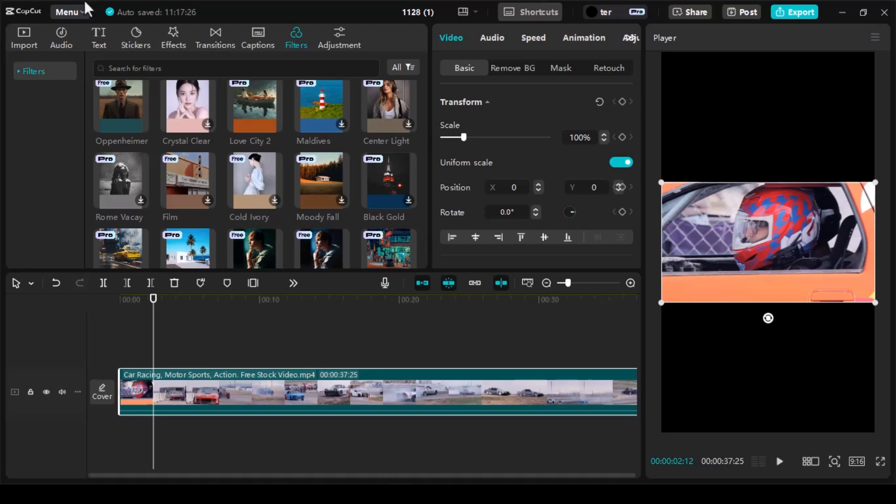
# - Switch the workspace layout to Attributes and look through the clip's basic video settings
pyautogui.click(77, 20)
pyautogui.moveTo(93, 69)
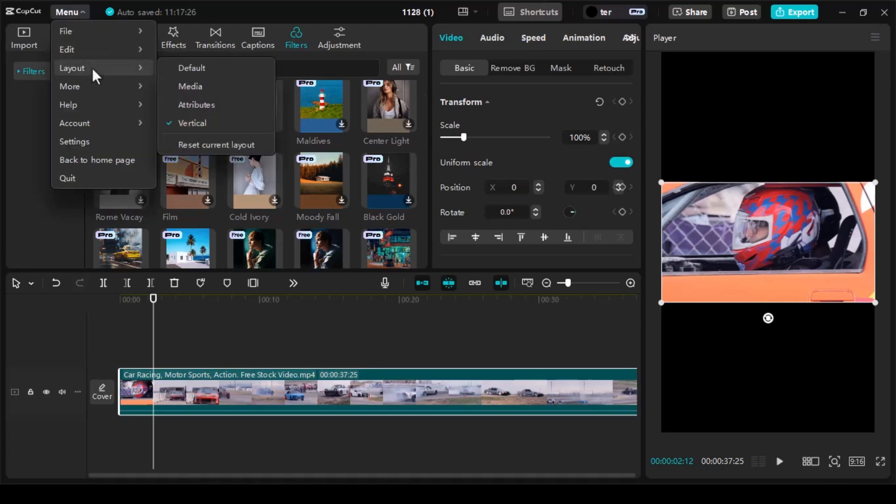
pyautogui.click(198, 110)
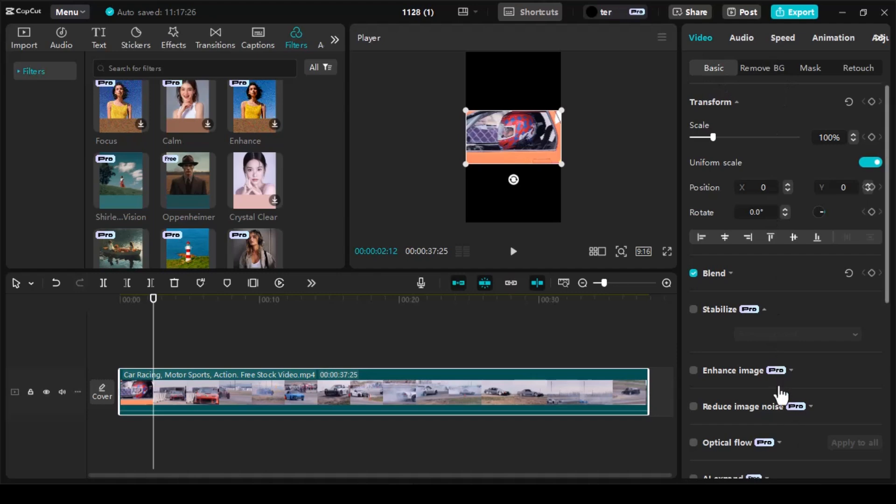
pyautogui.scroll(-3, 780, 394)
pyautogui.scroll(3, 781, 400)
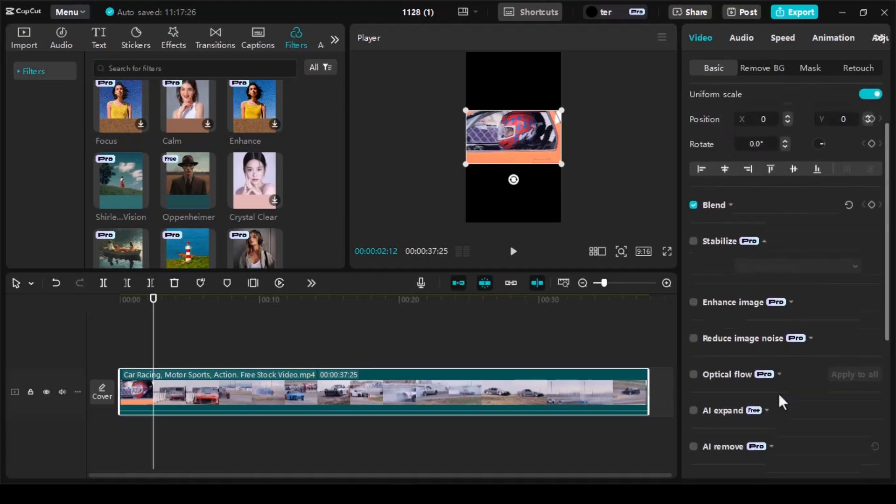
# - Switch the workspace layout to Media
pyautogui.click(82, 16)
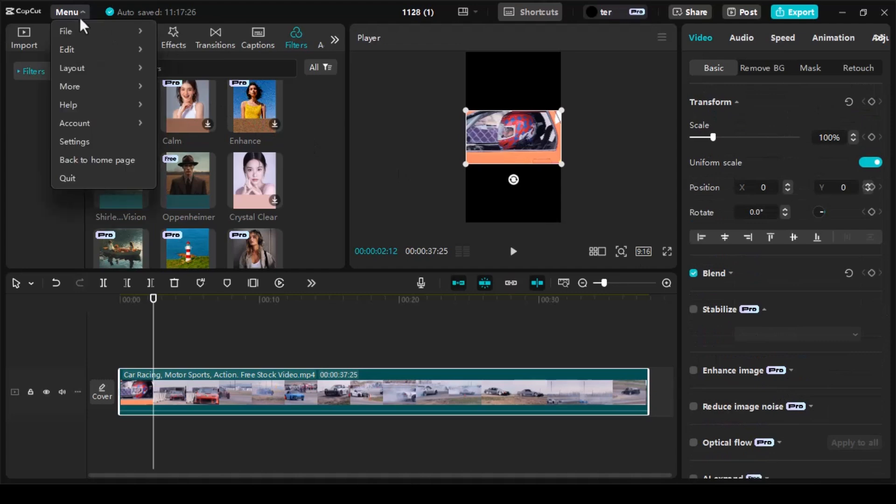
pyautogui.moveTo(77, 75)
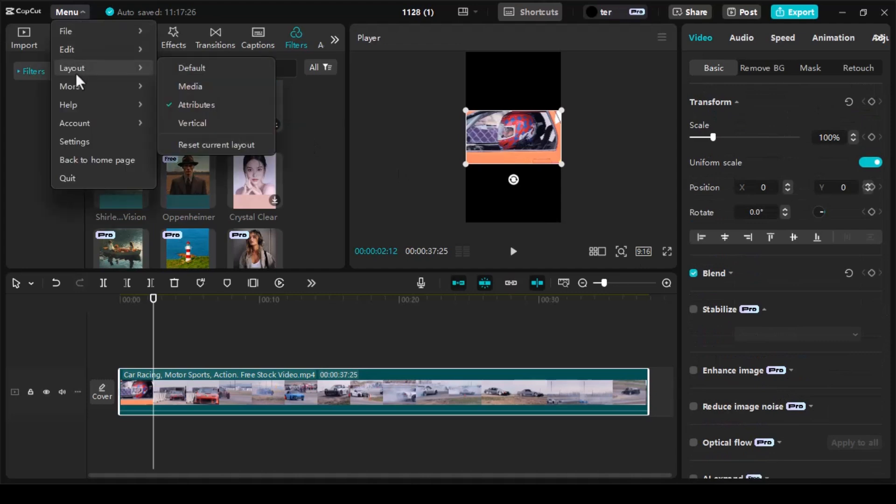
pyautogui.click(205, 87)
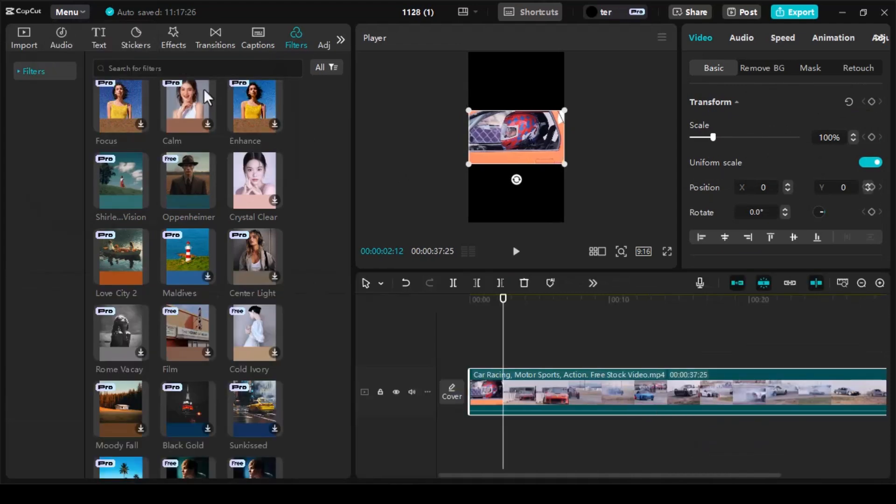